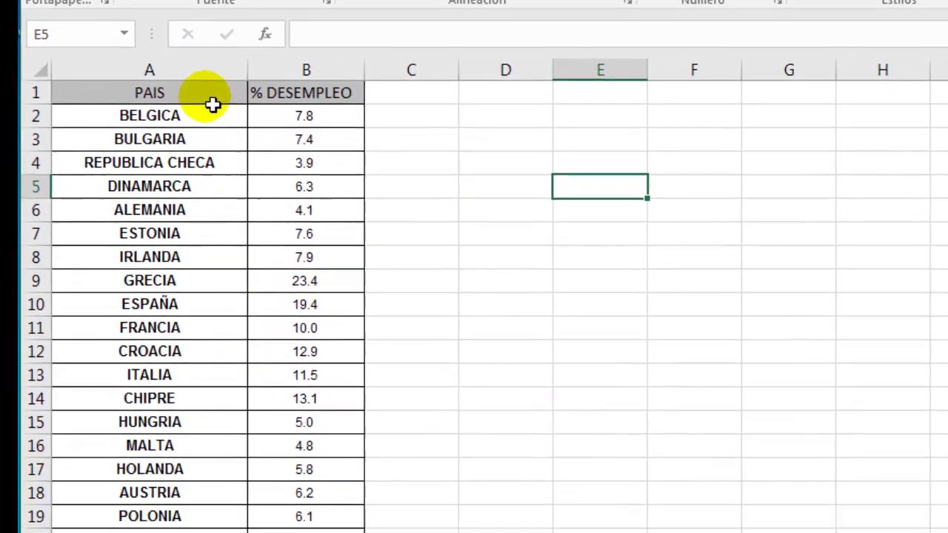
# Insert a Mapa coroplético chart from the country and unemployment data in A1:B22.
pyautogui.click(189, 259)
pyautogui.moveTo(213, 80)
pyautogui.mouseDown()
pyautogui.moveTo(307, 525)
pyautogui.moveTo(308, 493)
pyautogui.mouseUp()
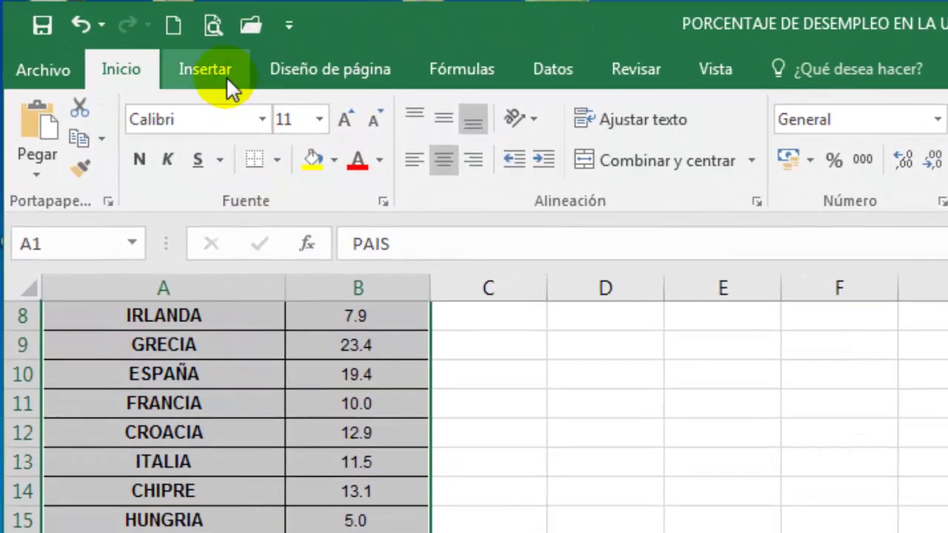
pyautogui.click(226, 74)
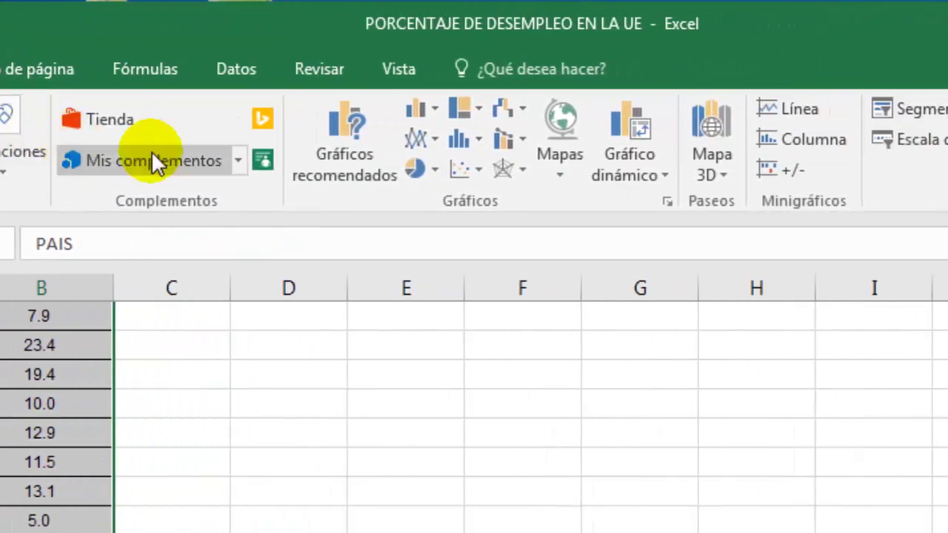
pyautogui.click(579, 170)
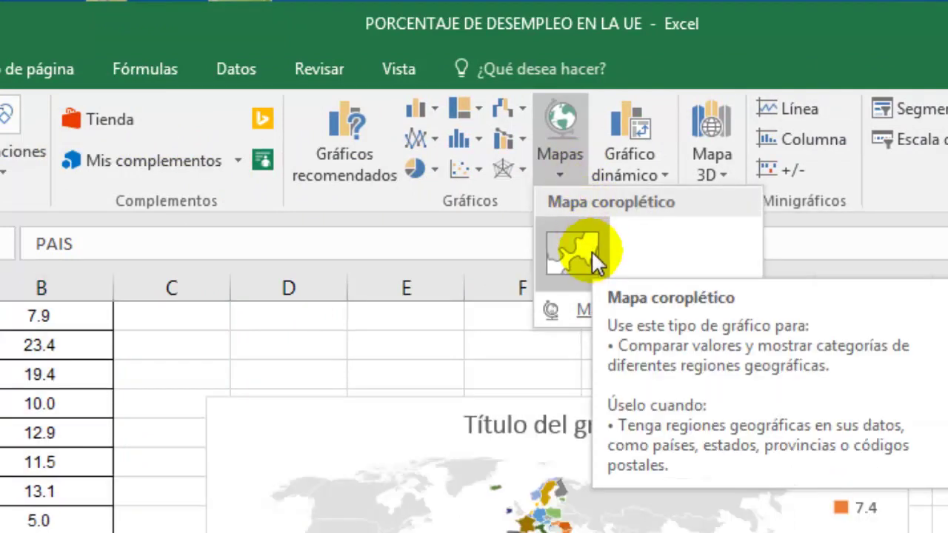
pyautogui.click(591, 251)
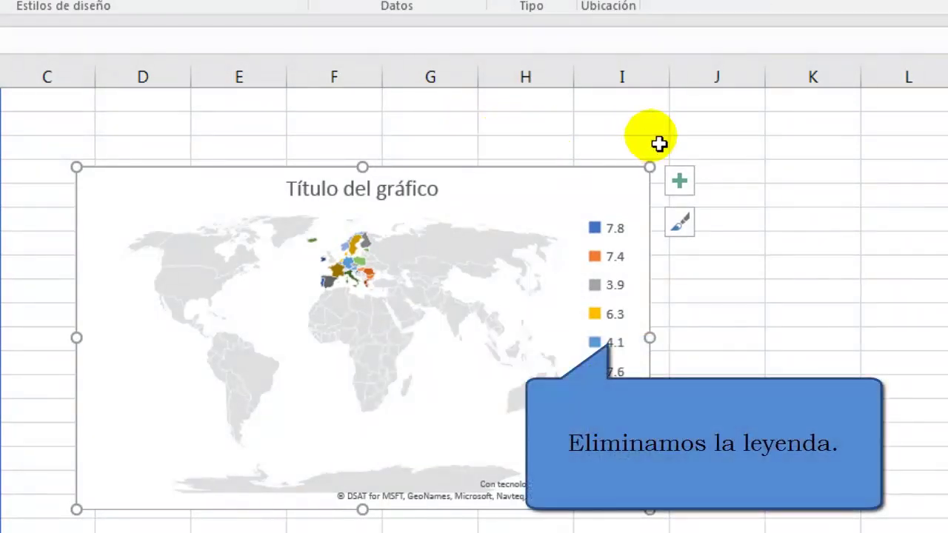
# In Elementos de gráfico, uncheck Leyenda and check Etiquetas de datos.
pyautogui.click(683, 182)
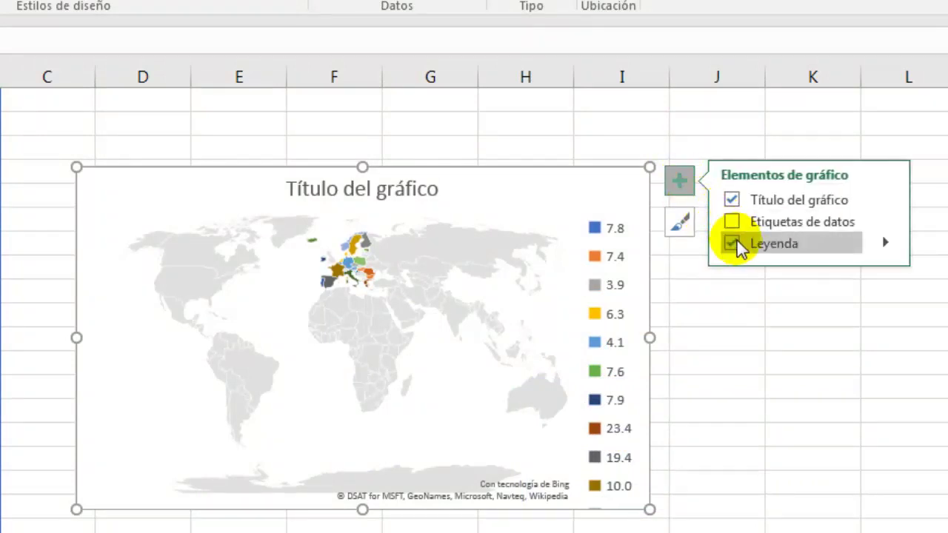
pyautogui.click(736, 244)
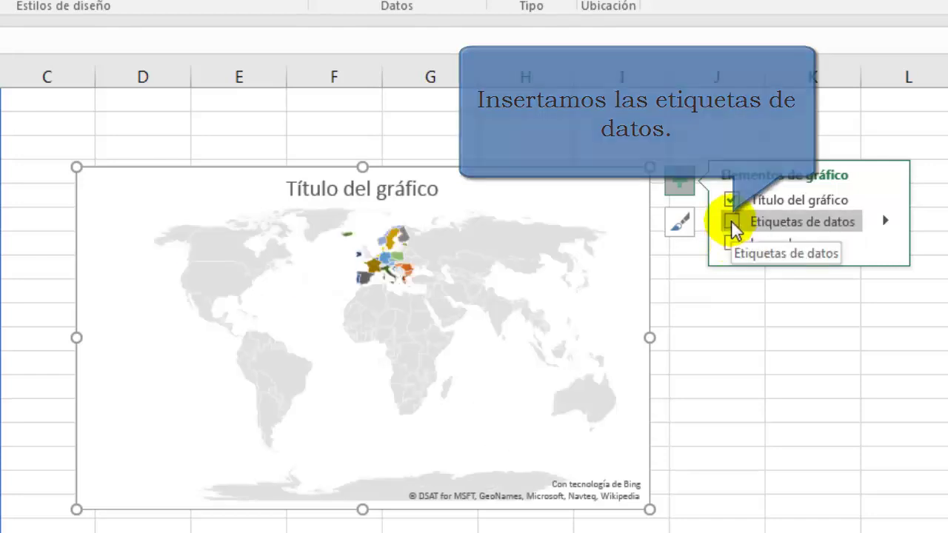
pyautogui.click(731, 221)
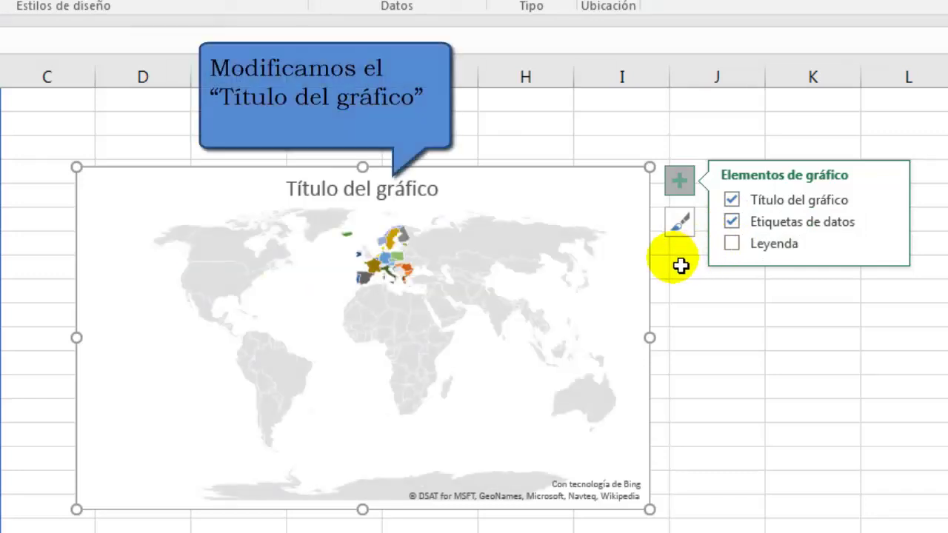
# Replace the default chart title text with '% de desempleo'.
pyautogui.click(435, 203)
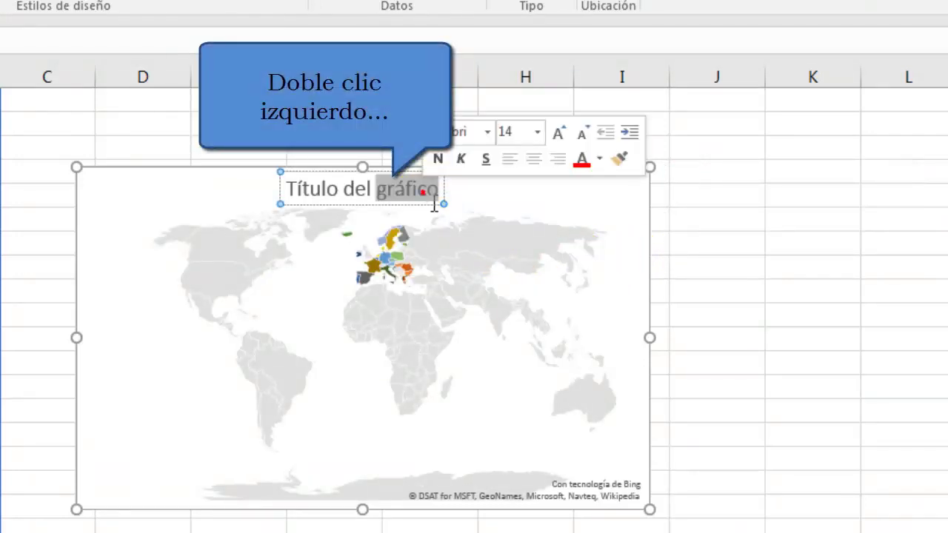
pyautogui.tripleClick(435, 204)
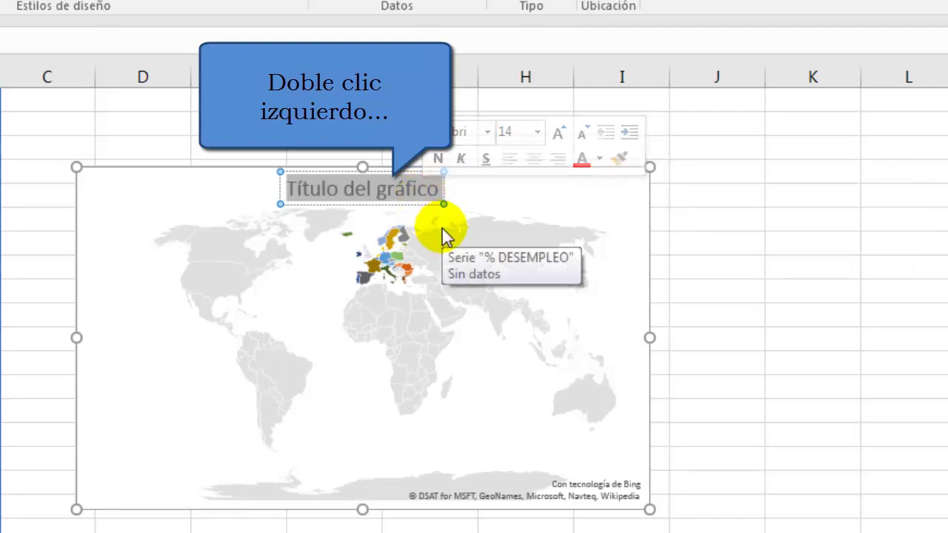
pyautogui.write('% d')
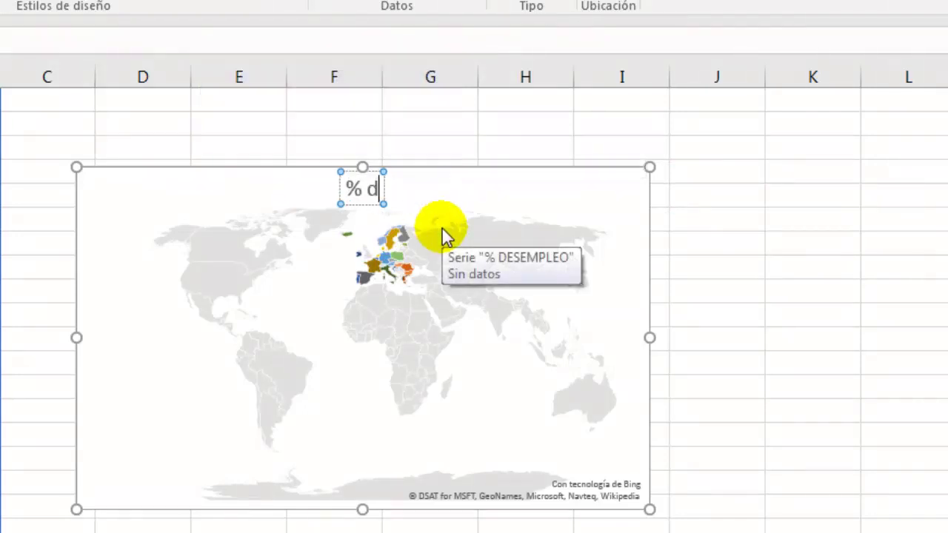
pyautogui.write('e desemp')
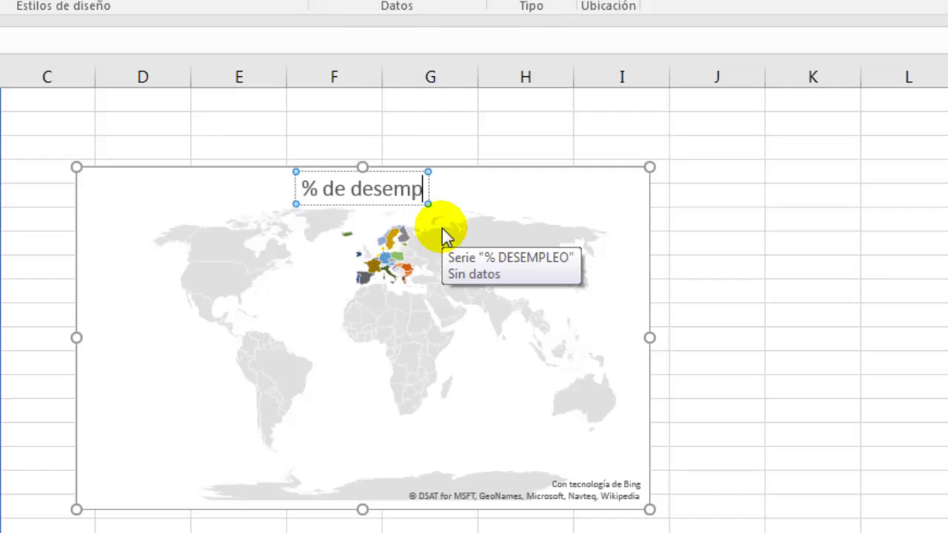
pyautogui.write('leo')
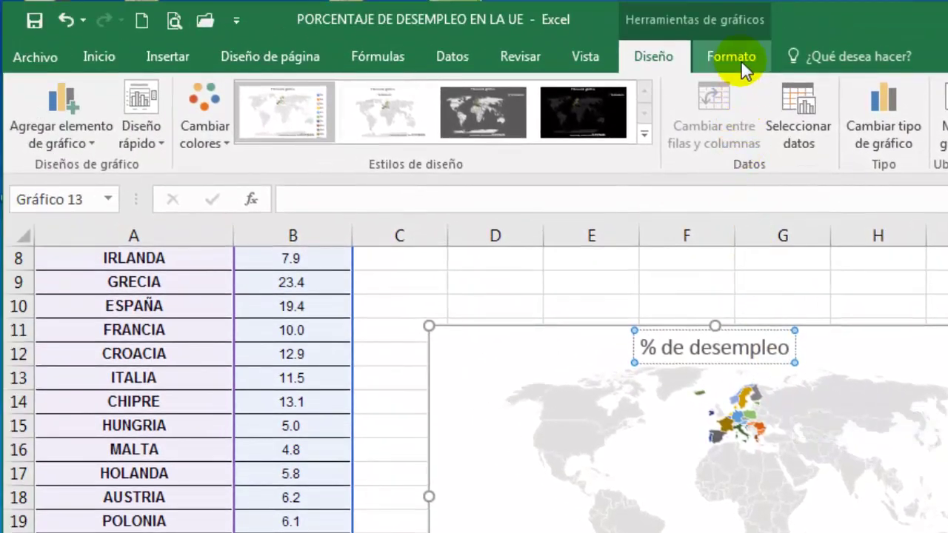
# Set the chart title's Posición del título to Superposición so it overlays the map.
pyautogui.click(743, 66)
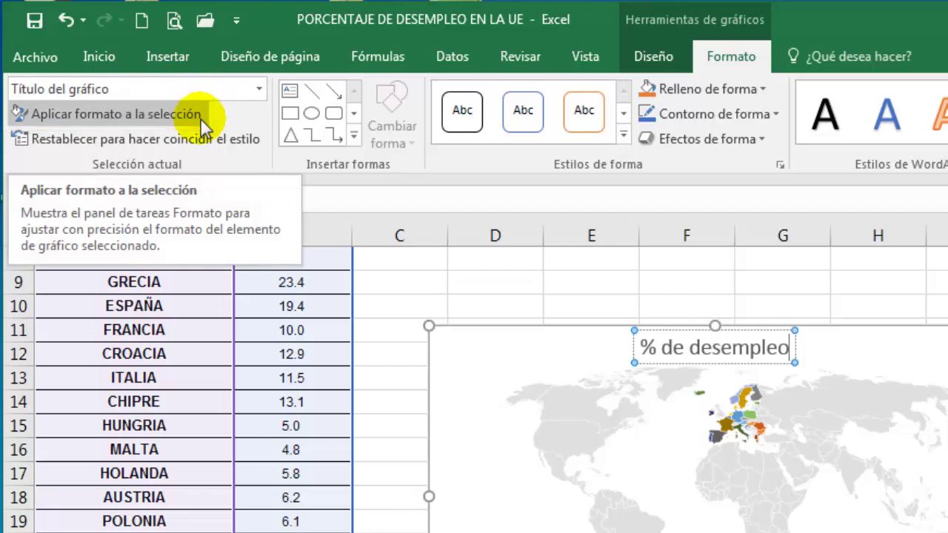
pyautogui.click(200, 117)
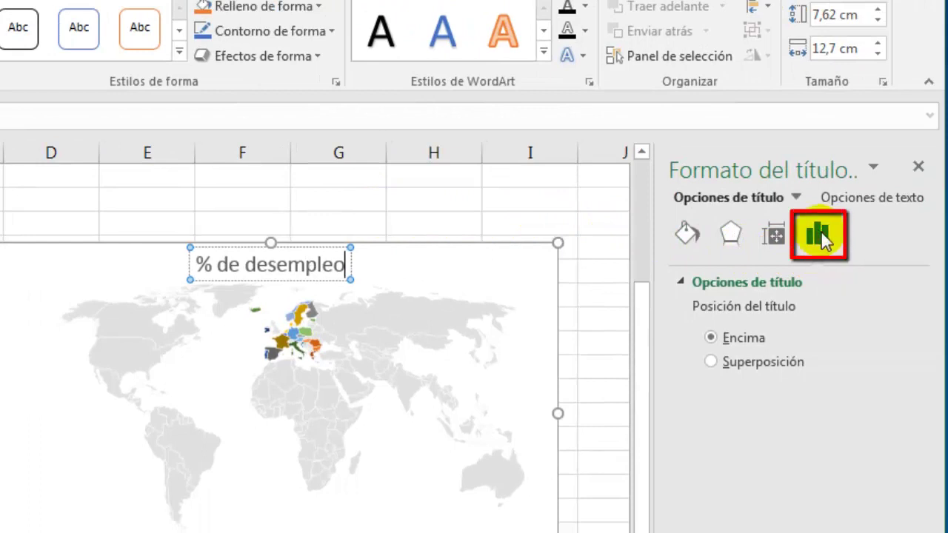
pyautogui.click(715, 364)
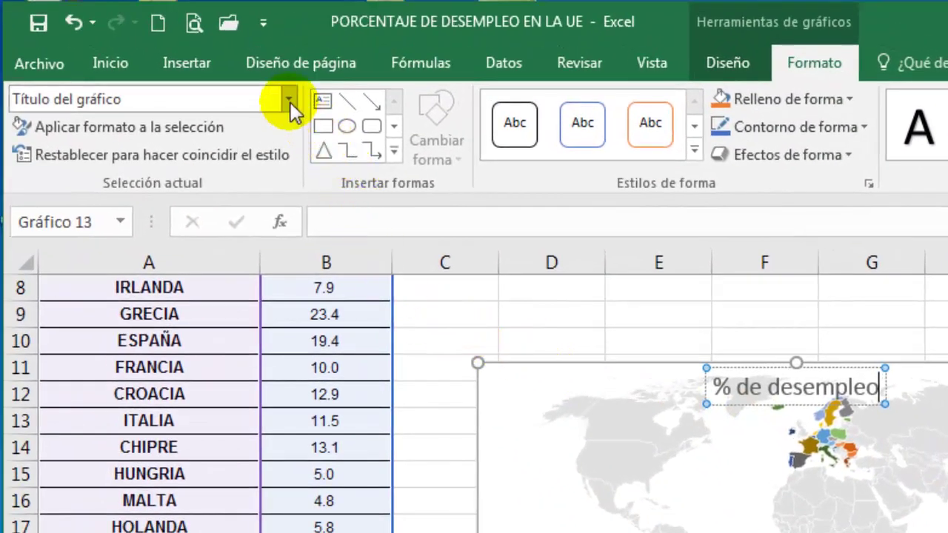
# Set the % DESEMPLEO series' map area to 'Solo regiones con datos' to zoom on Europe.
pyautogui.click(289, 99)
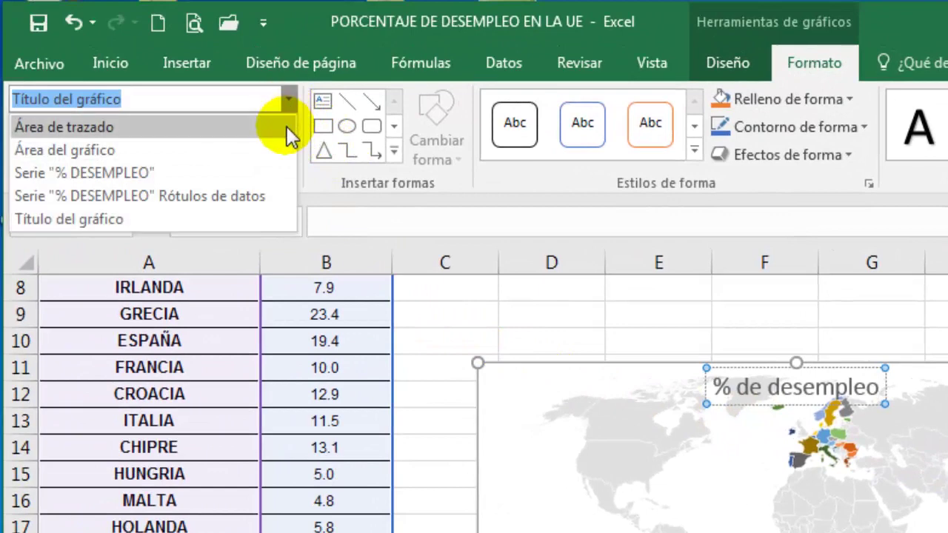
pyautogui.click(257, 172)
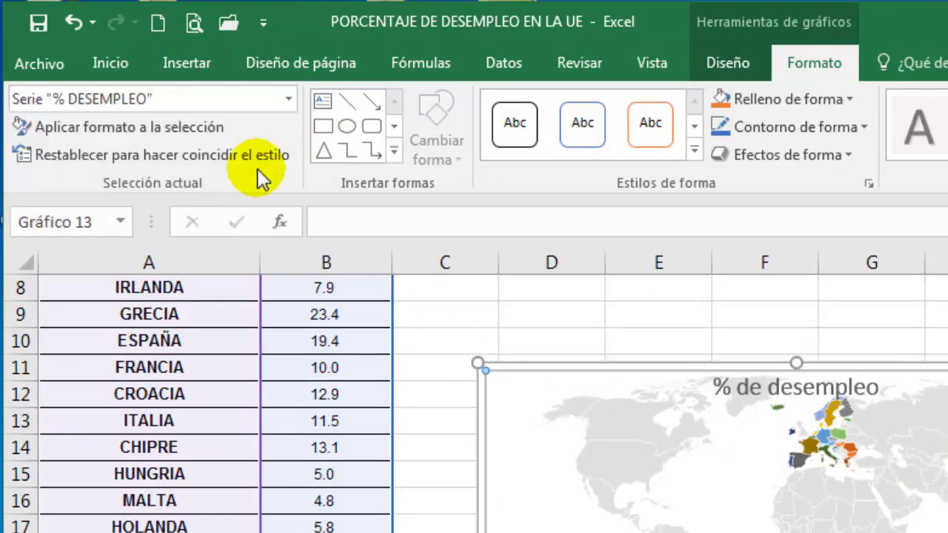
pyautogui.click(199, 130)
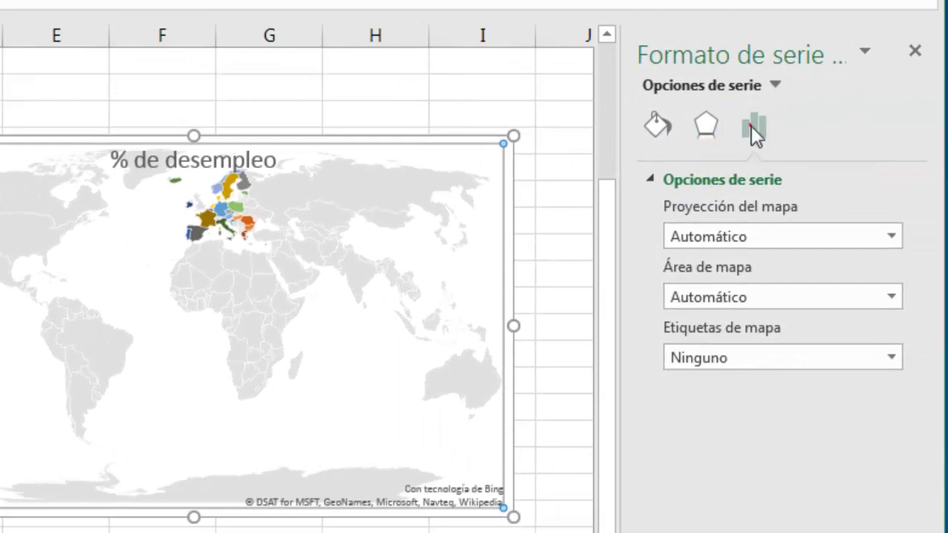
pyautogui.click(760, 300)
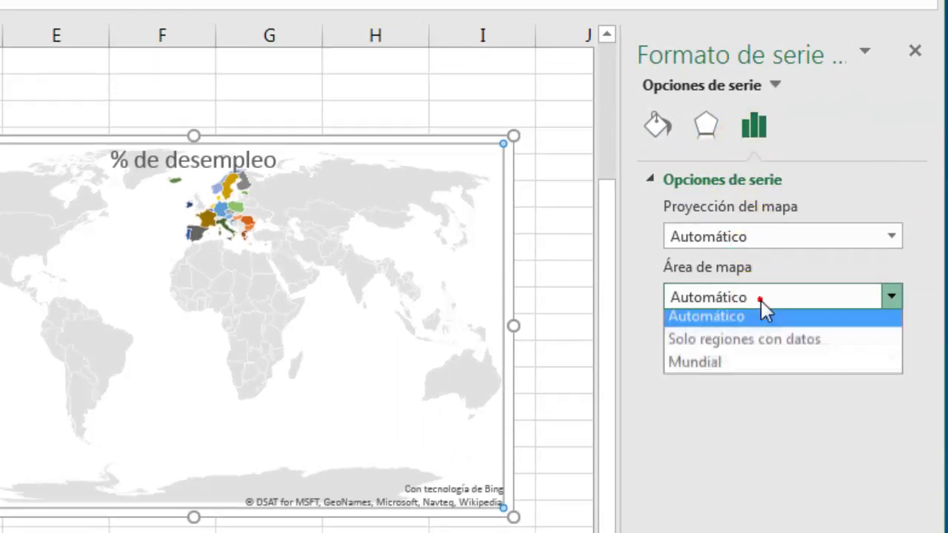
pyautogui.click(772, 342)
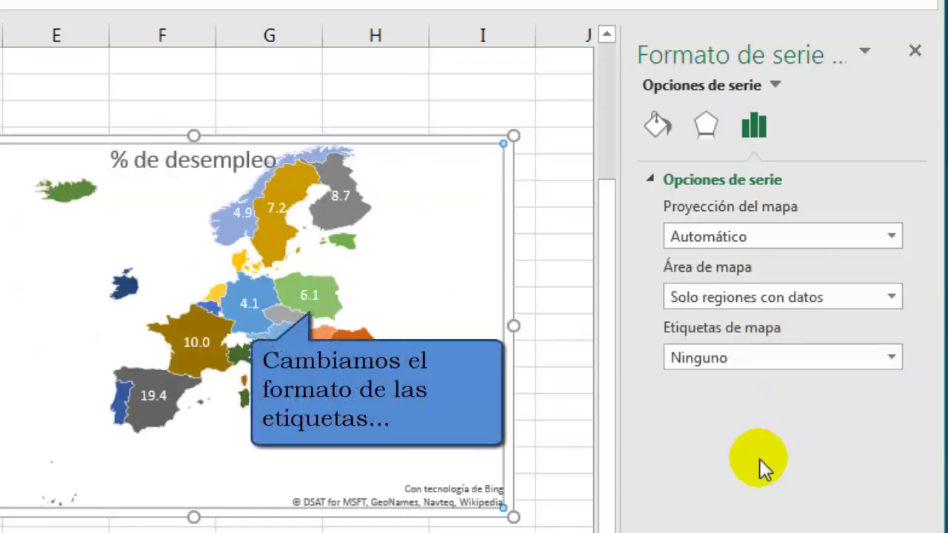
# Give the map's data labels No fill and No line, then close the formatting pane.
pyautogui.click(314, 297)
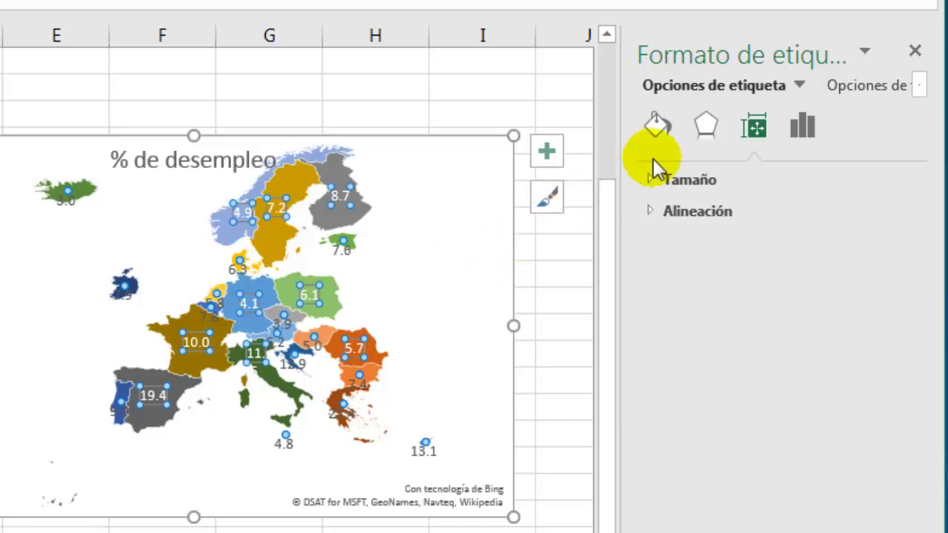
pyautogui.click(666, 139)
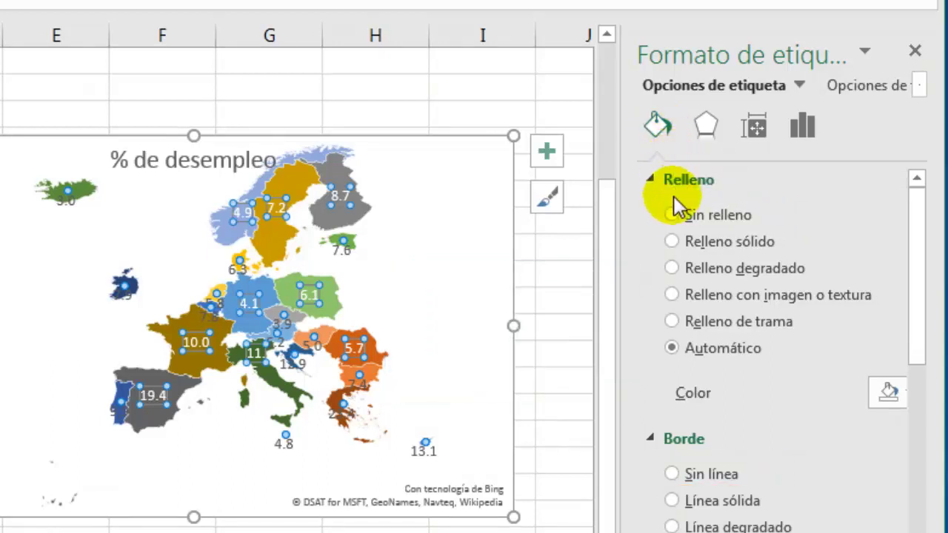
pyautogui.click(674, 213)
pyautogui.scroll(-3, 676, 216)
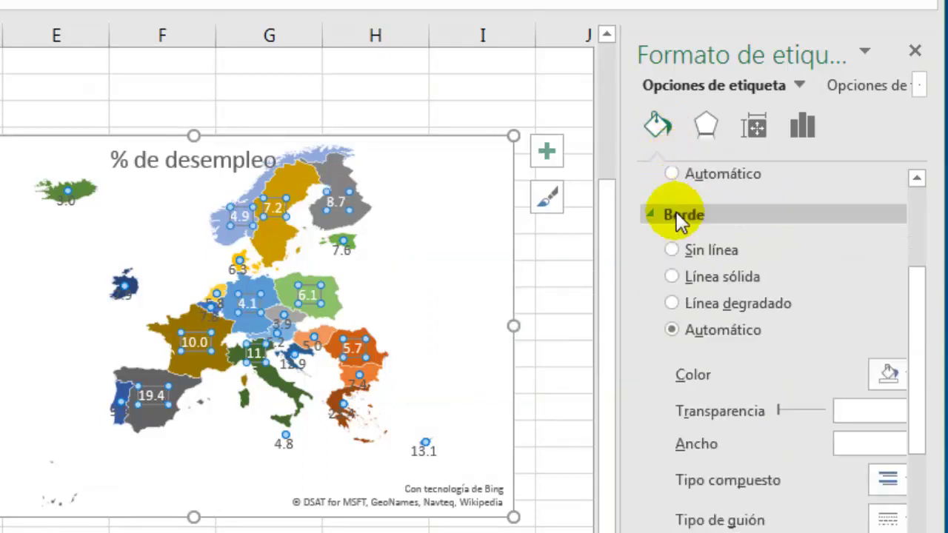
pyautogui.click(674, 249)
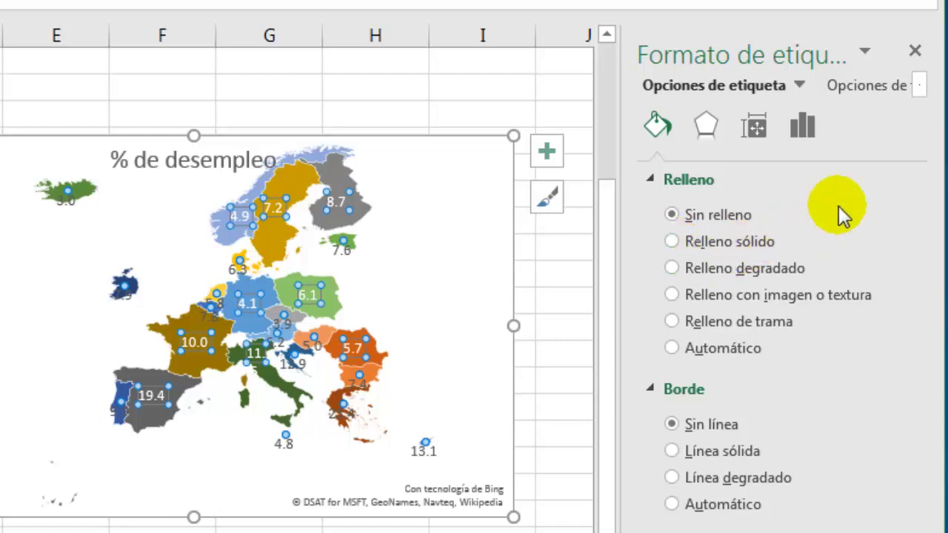
pyautogui.click(916, 51)
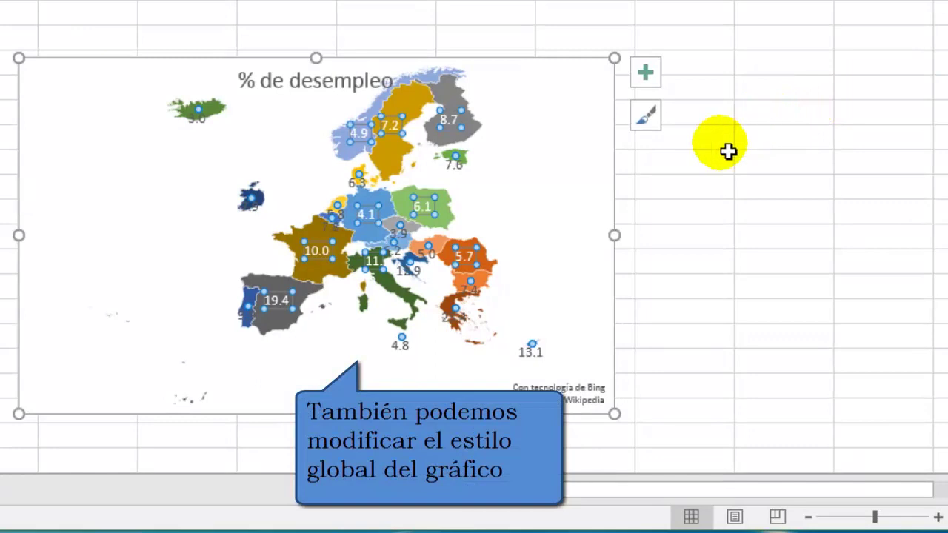
pyautogui.click(710, 173)
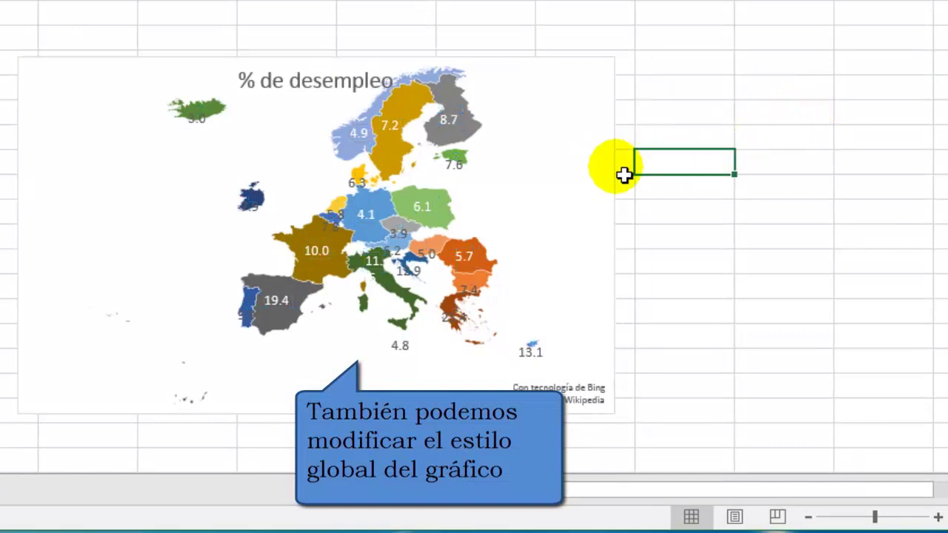
pyautogui.click(610, 168)
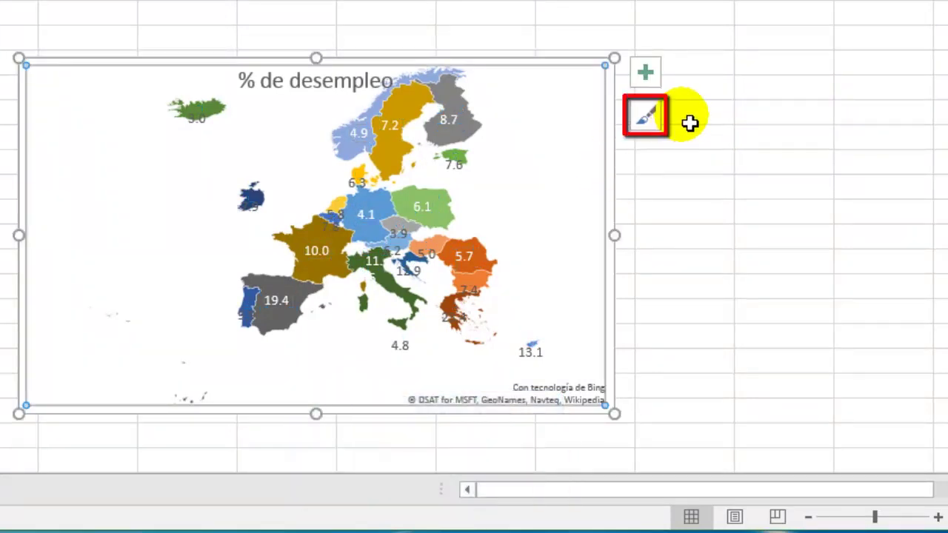
pyautogui.click(656, 126)
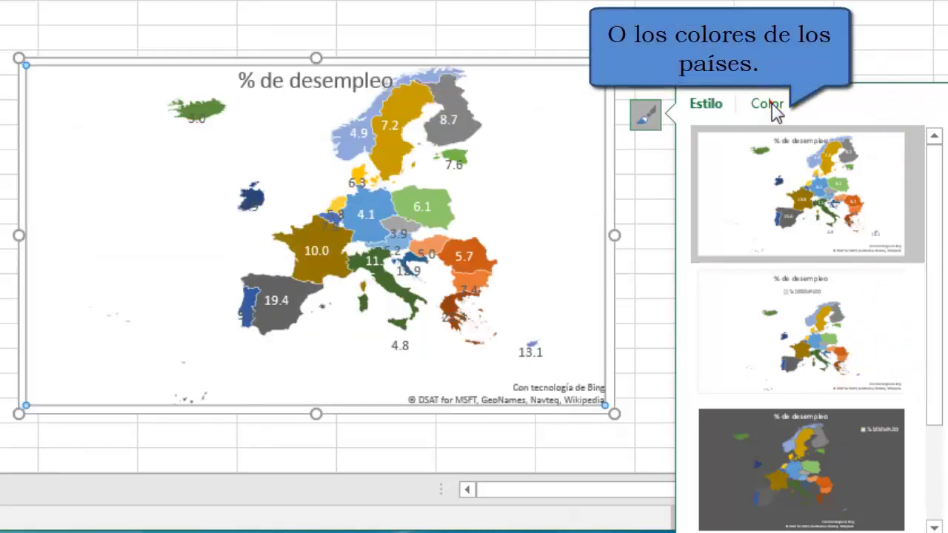
pyautogui.click(774, 107)
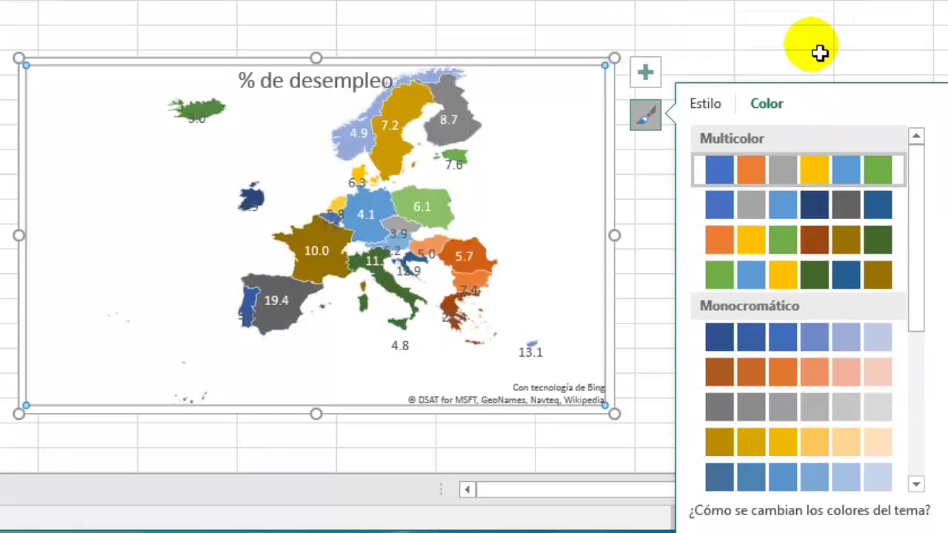
pyautogui.click(813, 43)
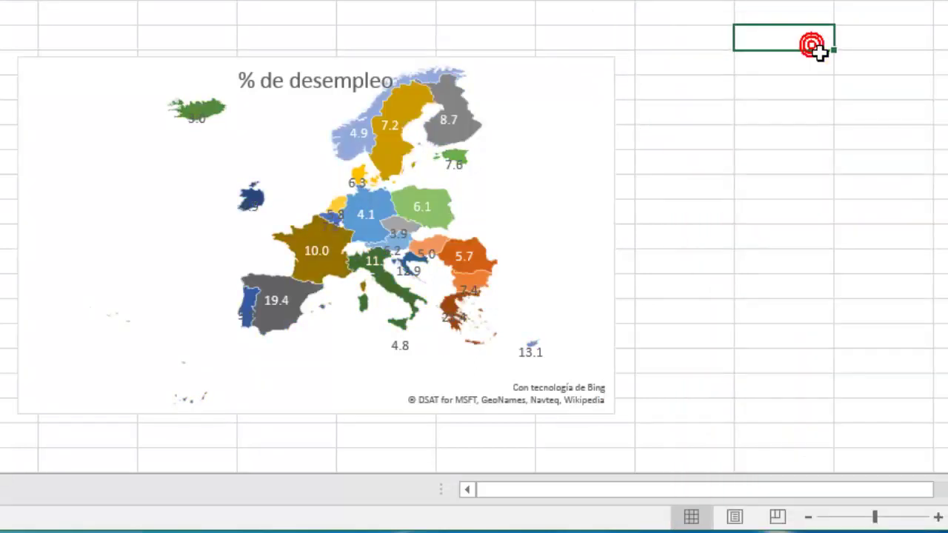
# Enlarge the '% de desempleo' map chart by dragging its corner toward the lower right.
pyautogui.click(613, 264)
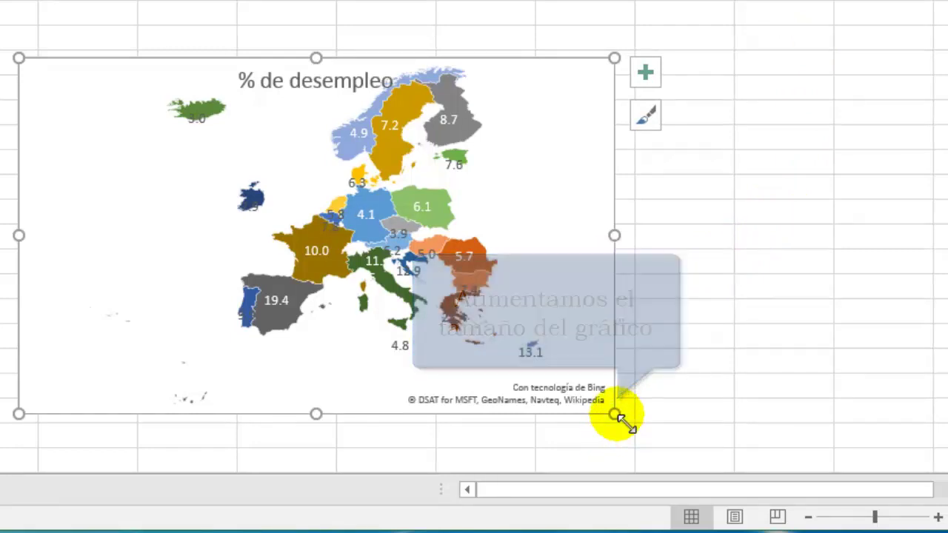
pyautogui.moveTo(614, 414); pyautogui.dragTo(766, 461)
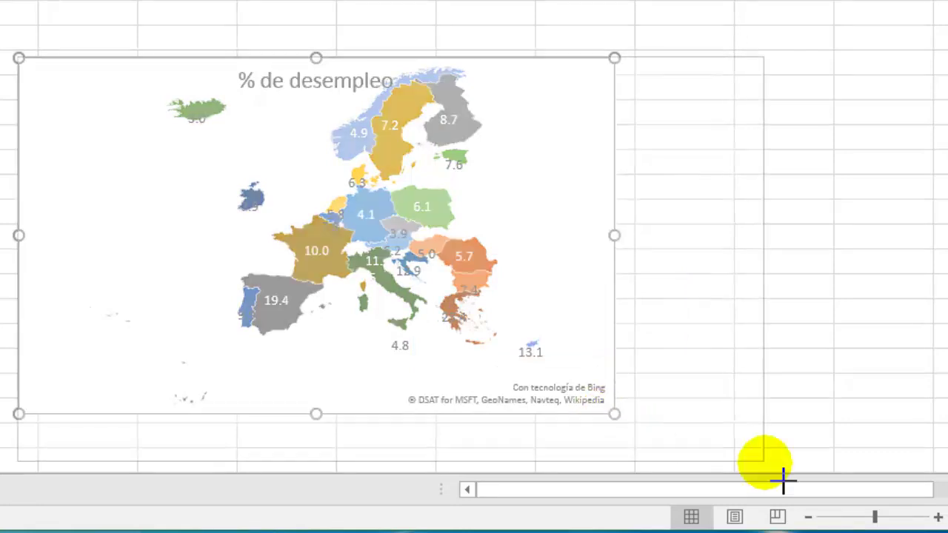